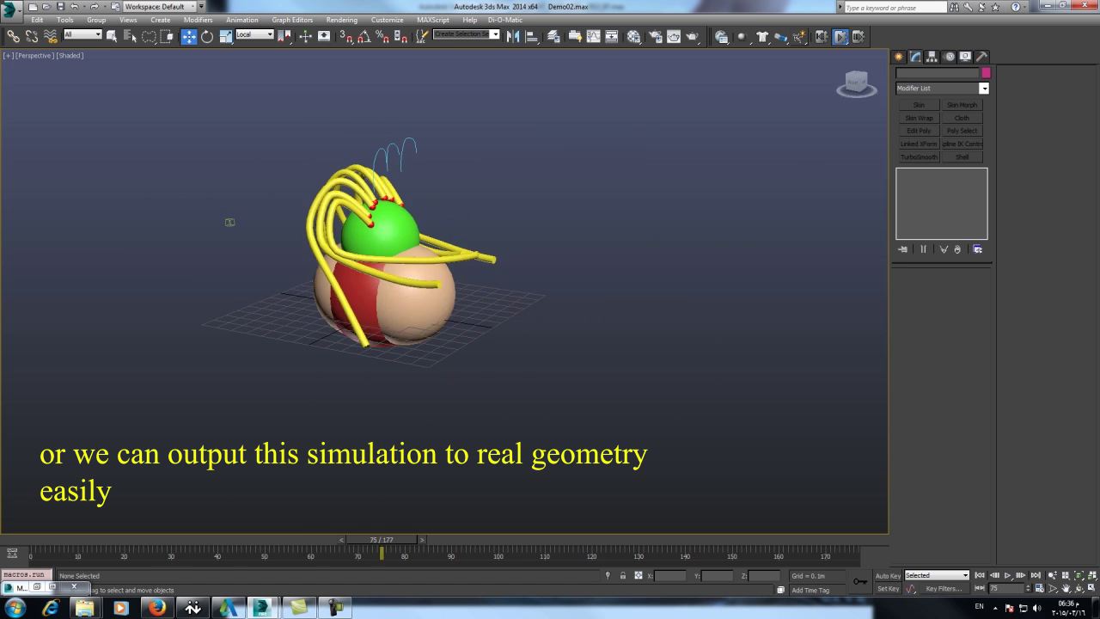
# - Launch Dynamitor from its toolbar button to show Simulation_Node_No_1 and its hair chains
pyautogui.click(721, 36)
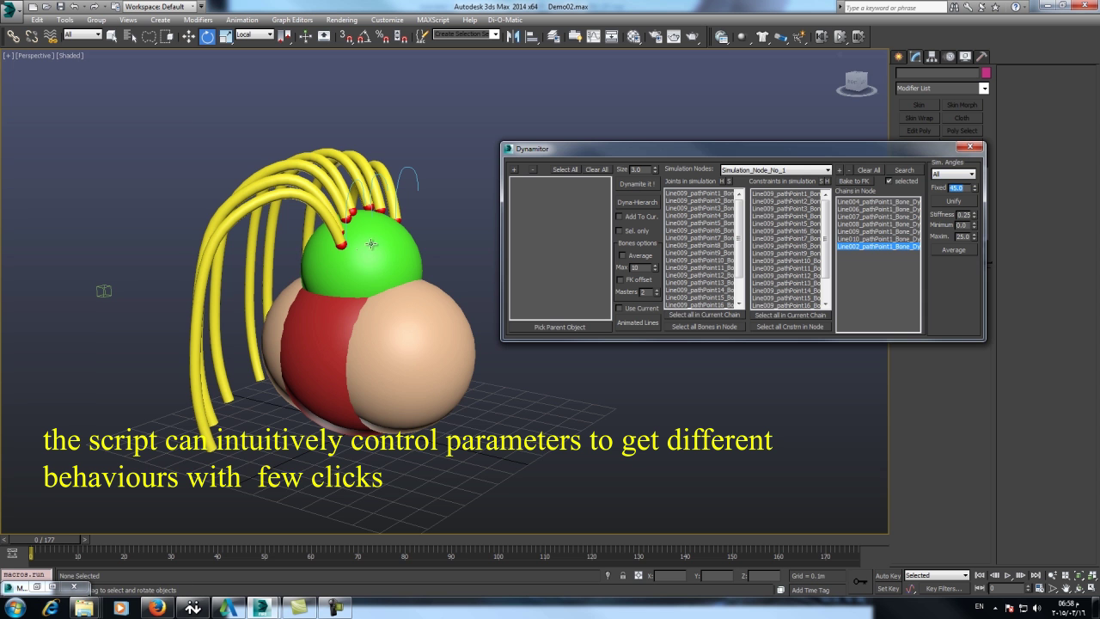
# - Clear the selection so no simulation helpers remain selected
pyautogui.hotkey('ctrl', 'd')
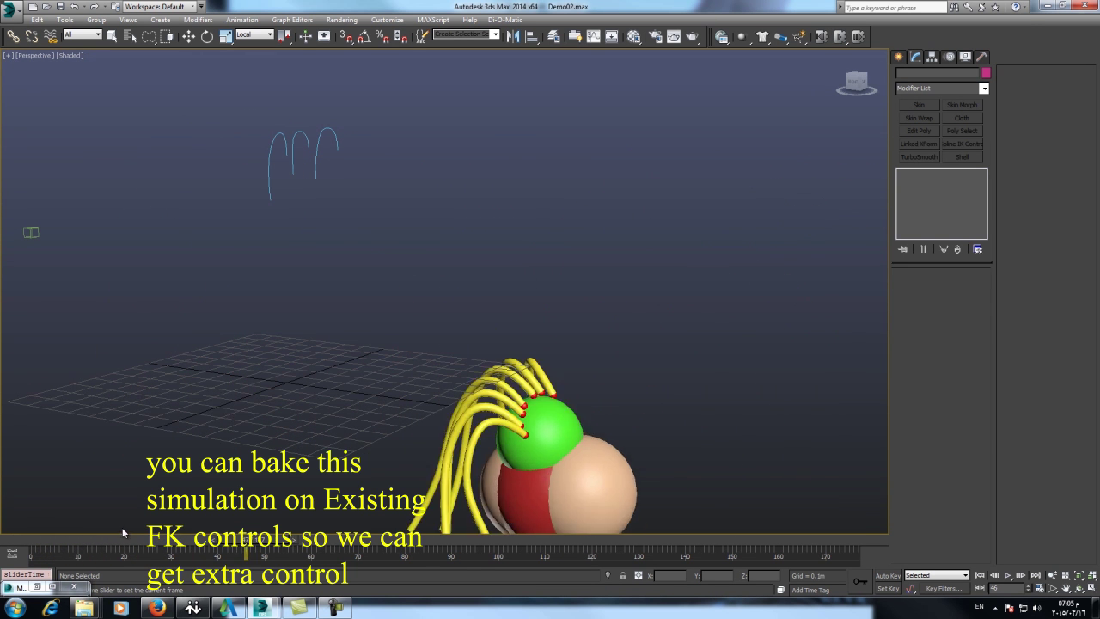
# - Rewind to frame 0, replay the hair swing, then select a strand spline and two FK shapes
pyautogui.press('Home')
pyautogui.press('e')
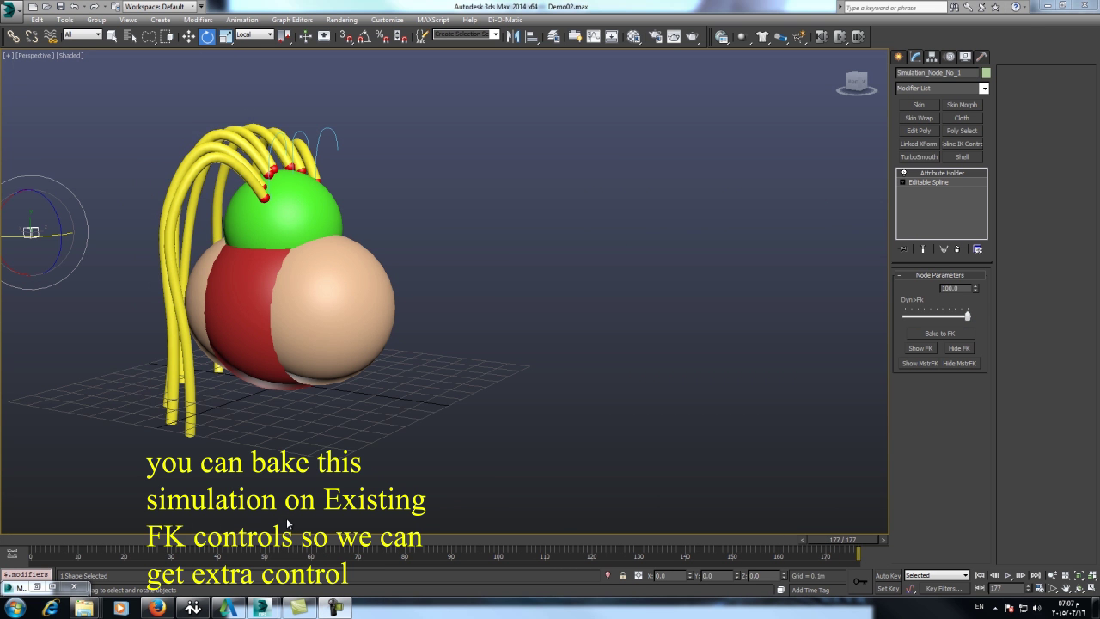
pyautogui.press('/')
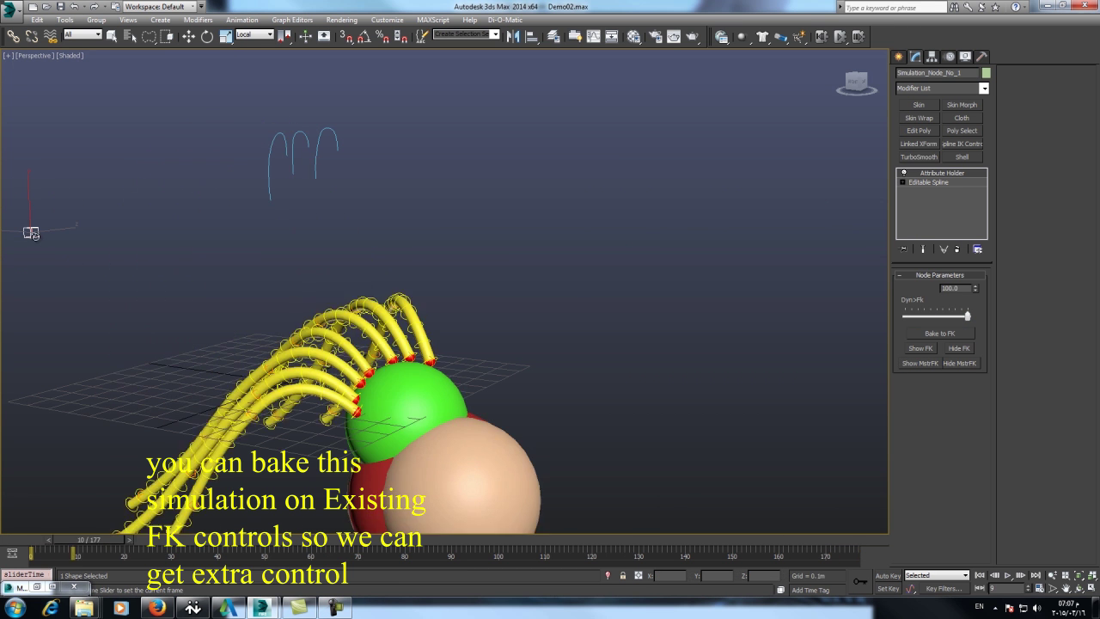
pyautogui.click(931, 333)
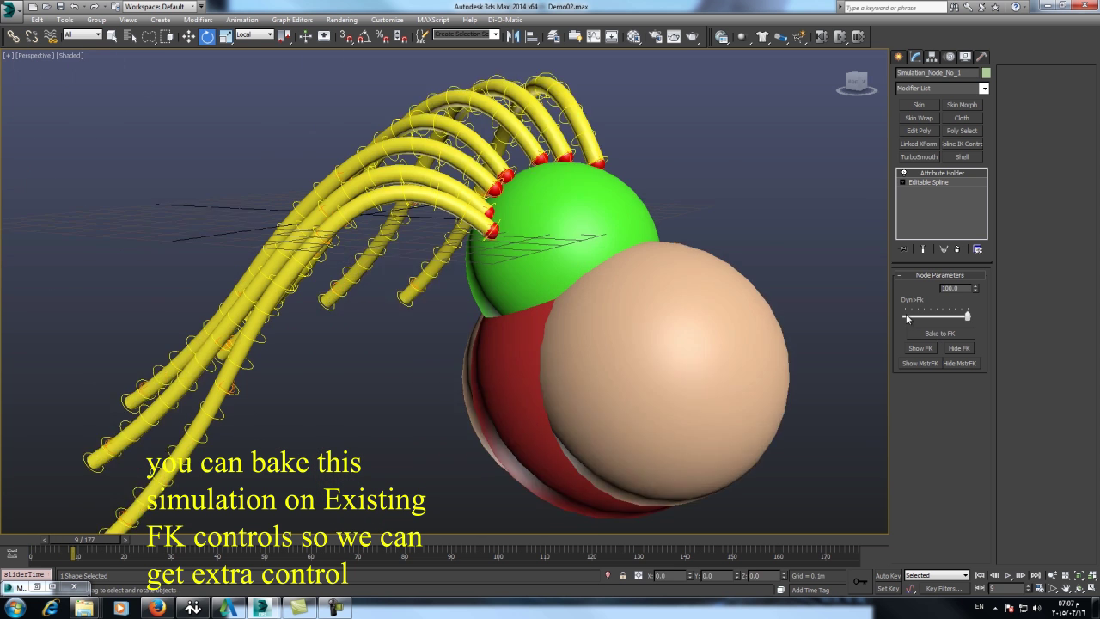
pyautogui.keyDown('ctrl'); pyautogui.click(199, 404); pyautogui.keyUp('ctrl')
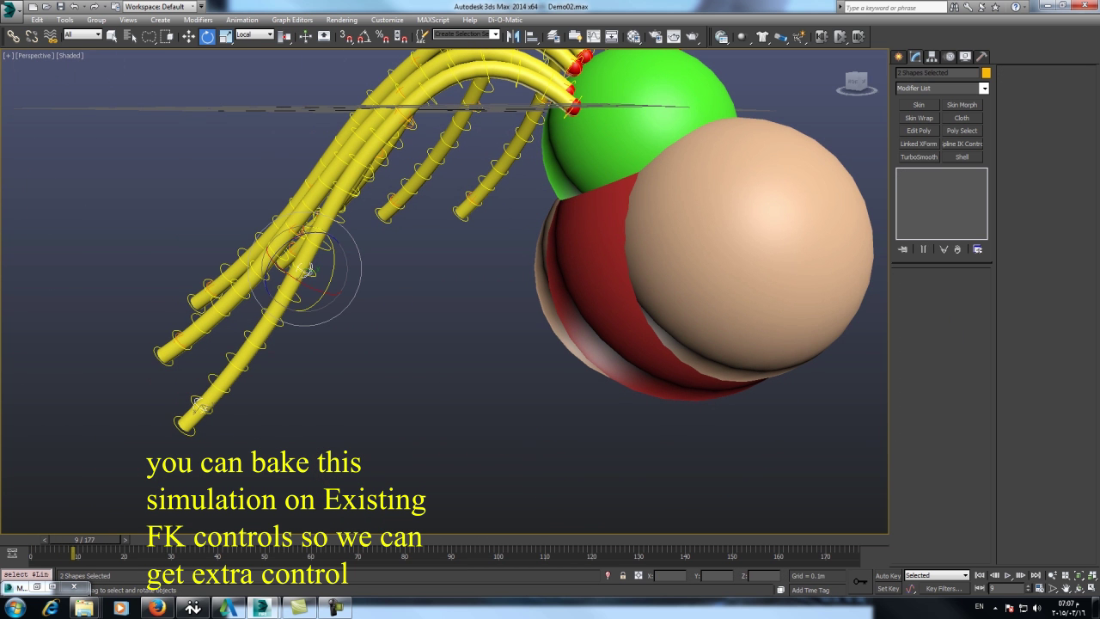